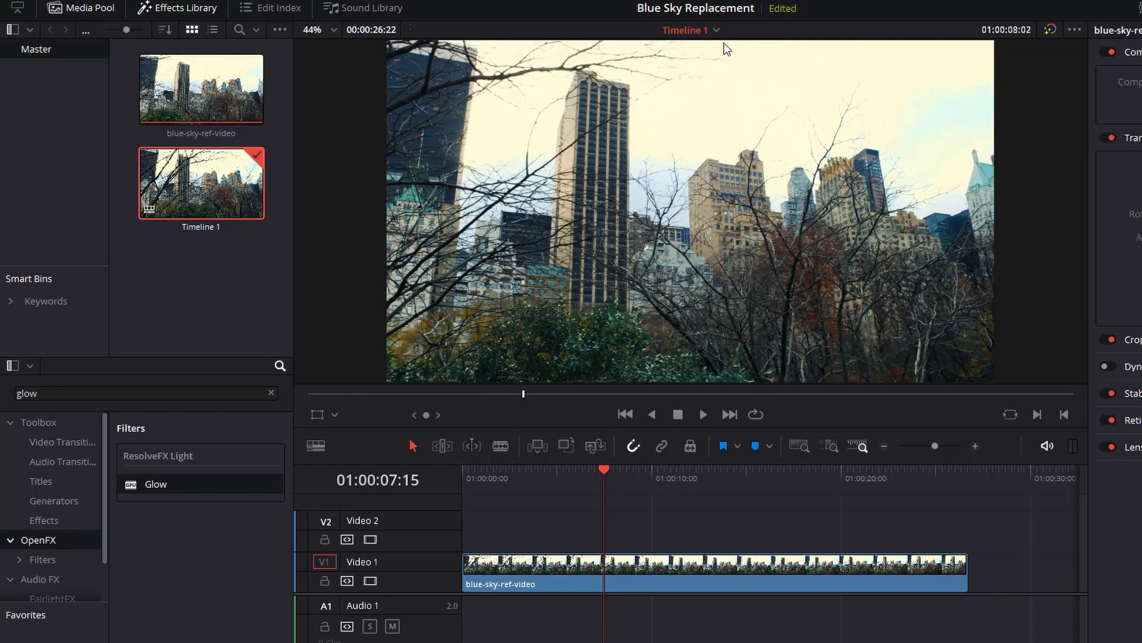
# - Add an Adjustment Clip on Video 2 at the timeline start and extend it to the full length of the footage
pyautogui.press('Left')
pyautogui.press('Left')
pyautogui.press('Left')
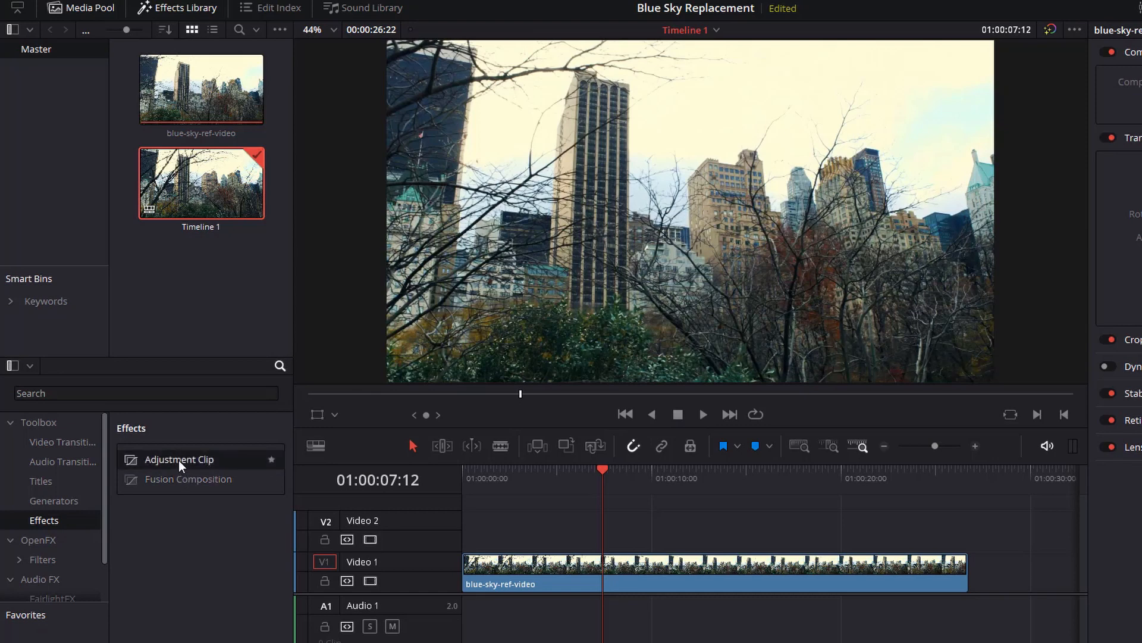
pyautogui.moveTo(179, 459); pyautogui.dragTo(462, 532)
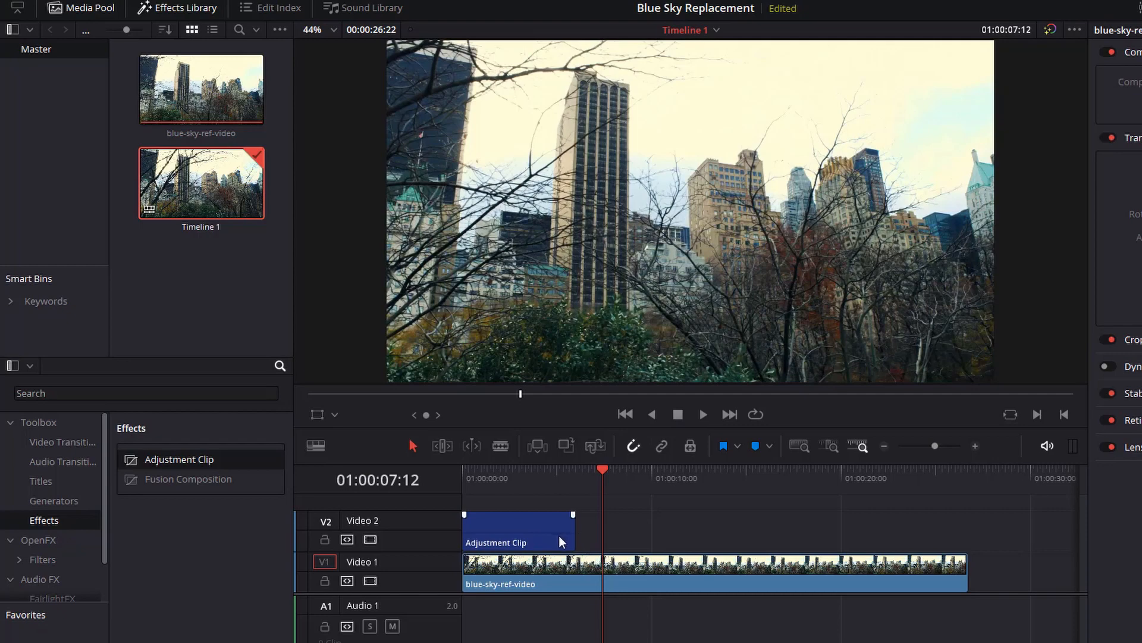
pyautogui.moveTo(573, 536); pyautogui.dragTo(957, 526)
pyautogui.moveTo(864, 483); pyautogui.dragTo(608, 483)
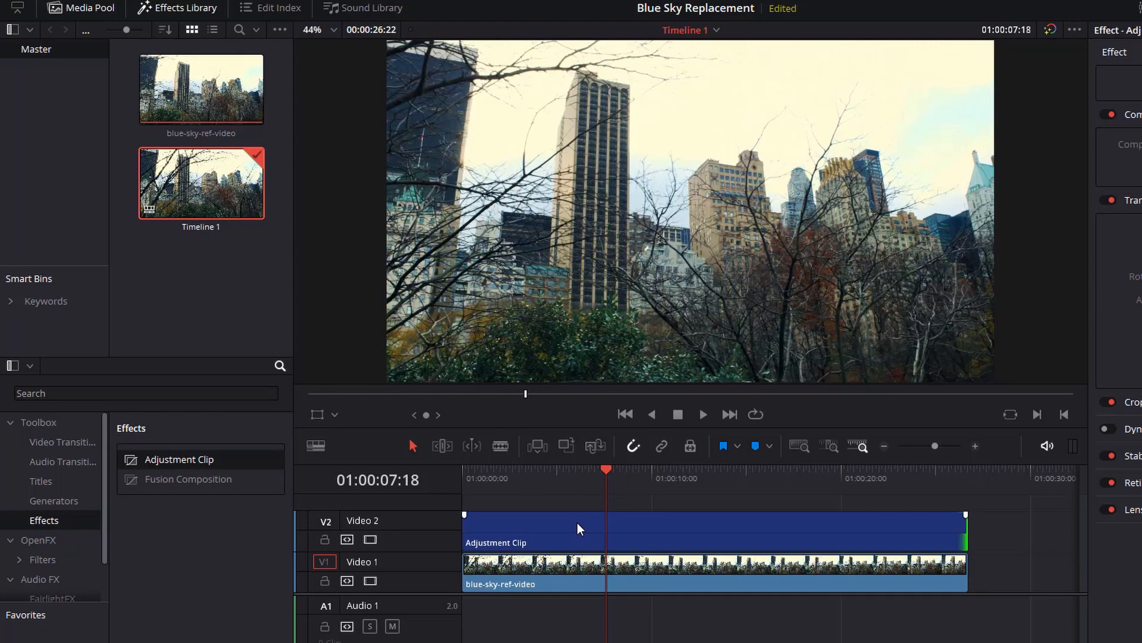
# - Search the OpenFX filters for Glow and apply it to the adjustment clip on Video 2
pyautogui.click(584, 563)
pyautogui.click(38, 539)
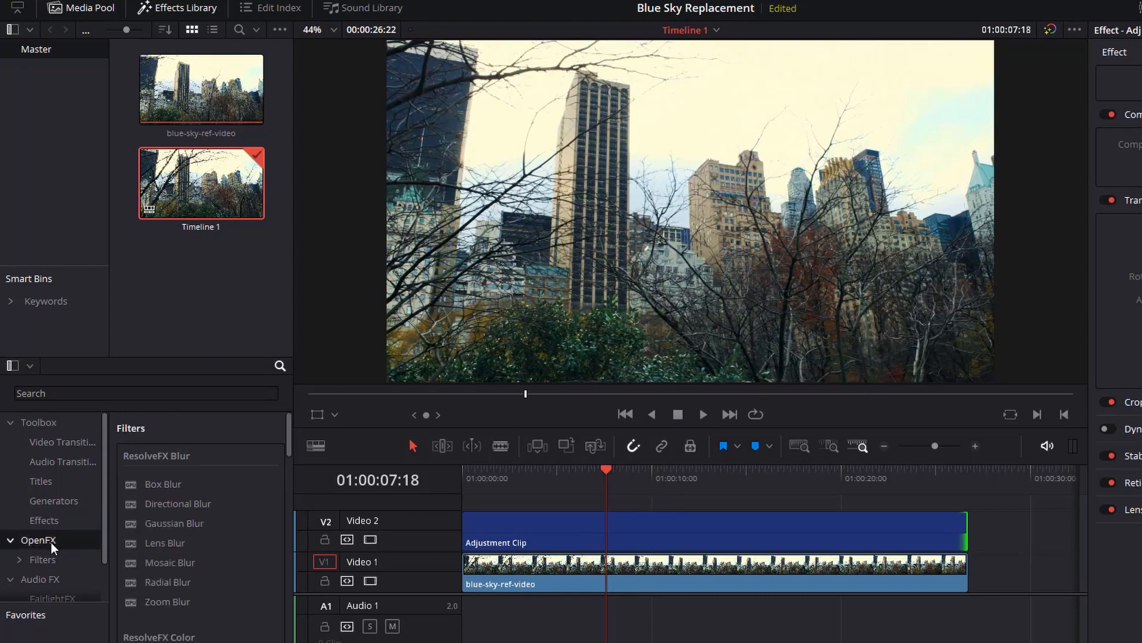
pyautogui.click(76, 395)
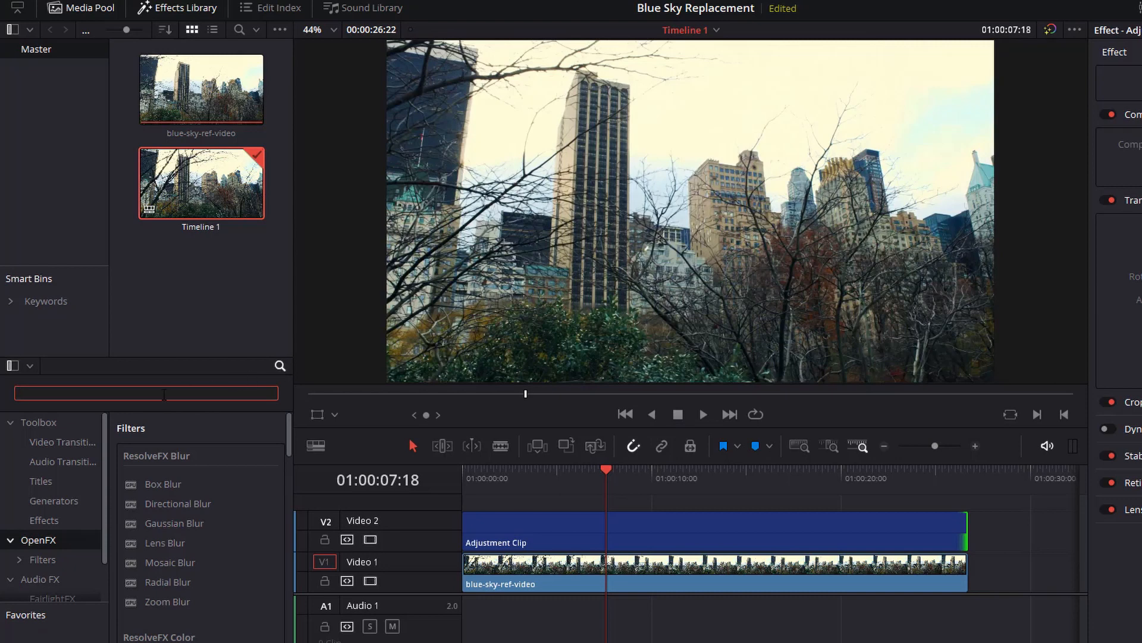
pyautogui.write('GLOW')
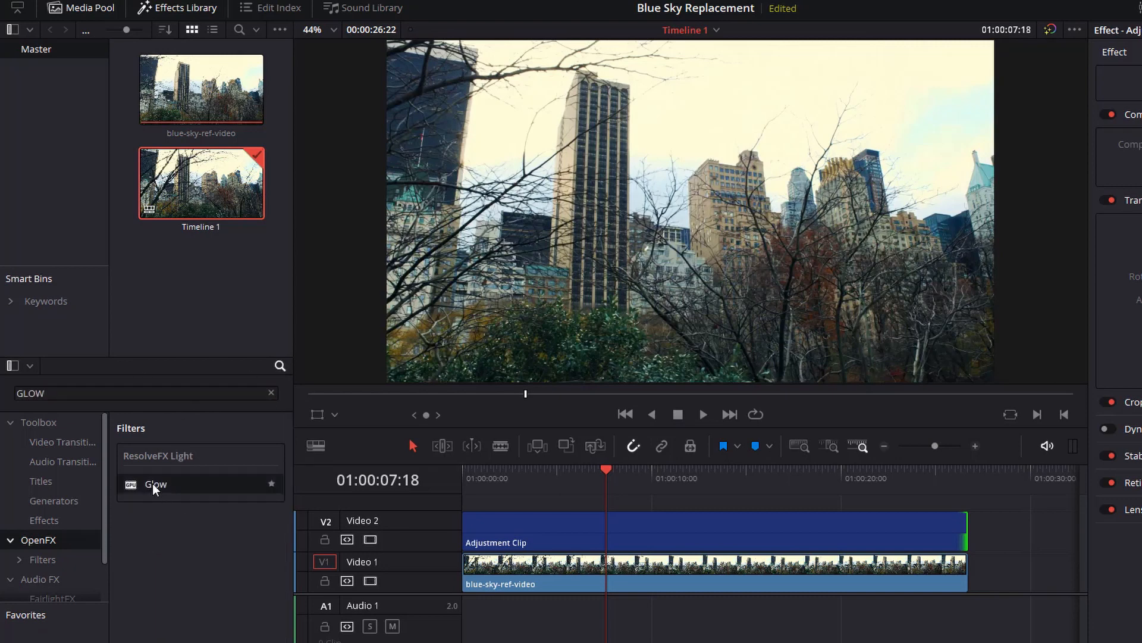
pyautogui.moveTo(152, 483); pyautogui.dragTo(510, 527)
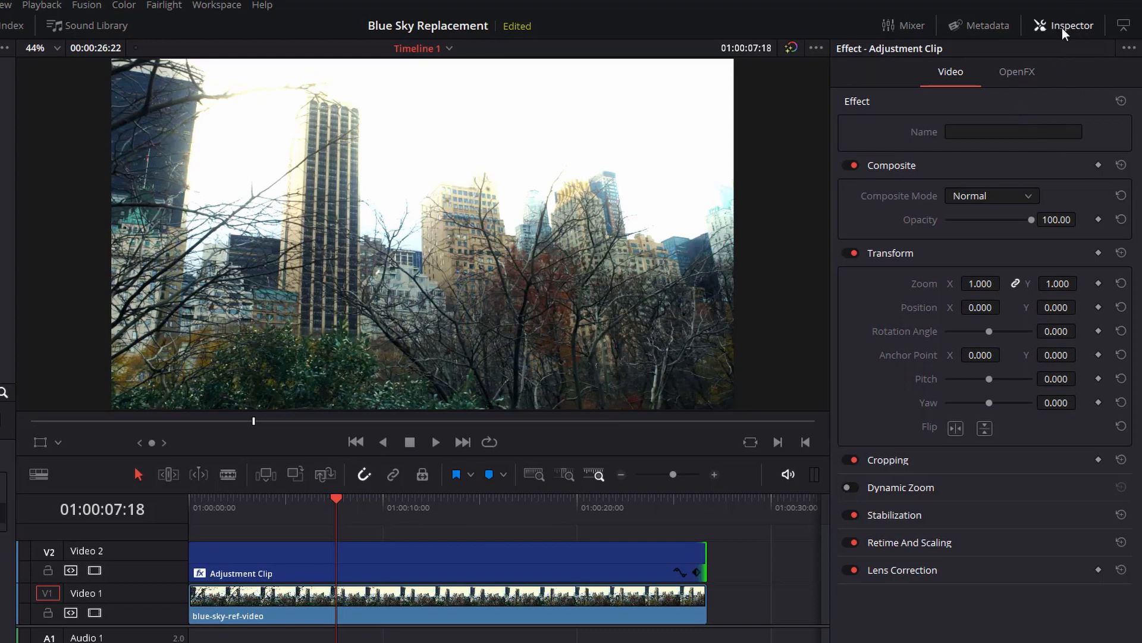
# - Show the Glow effect's settings and compare the picture with the Video 2 track disabled and enabled
pyautogui.click(1023, 73)
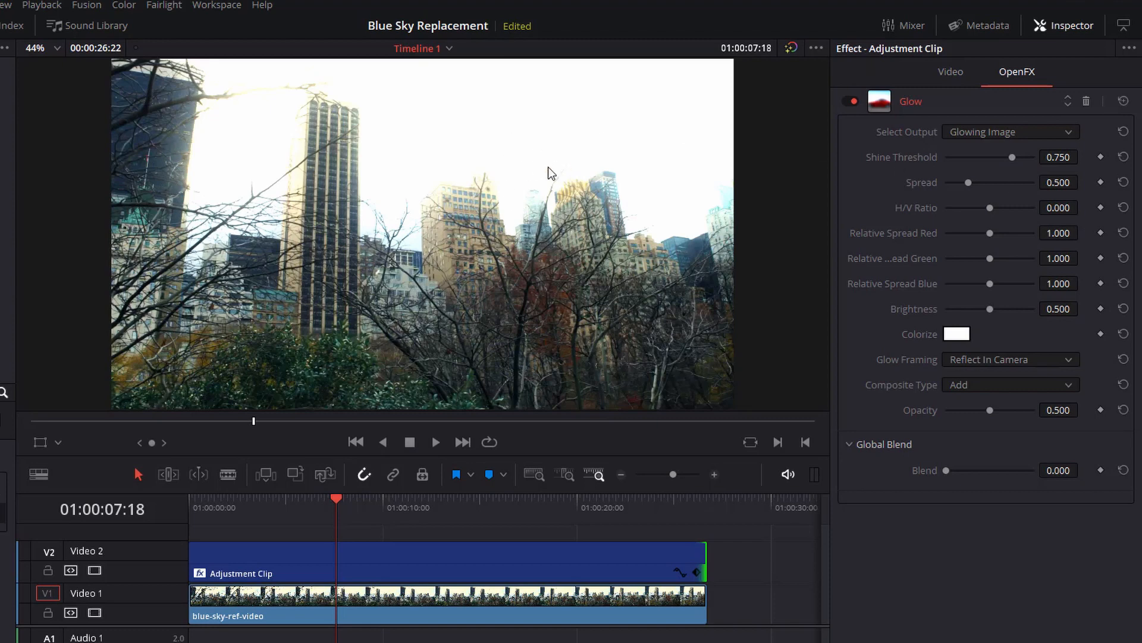
pyautogui.click(95, 570)
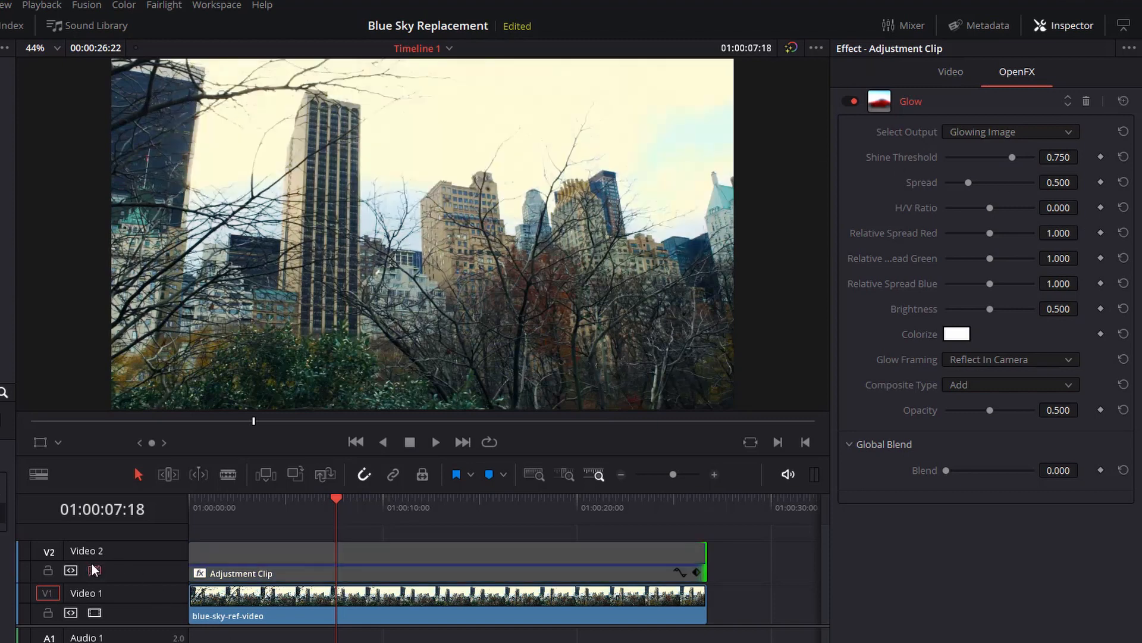
pyautogui.click(95, 570)
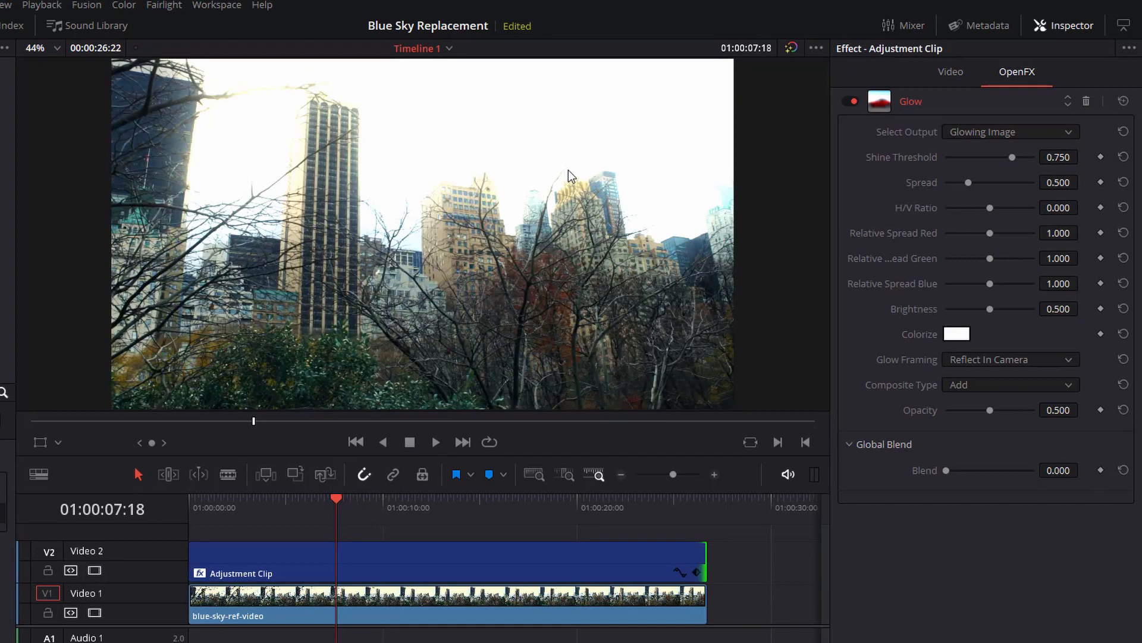
# - Output the glow's Shiny Regions and set Shine Threshold to 0.687 to isolate the sky, checking other frames of the clip
pyautogui.click(1051, 137)
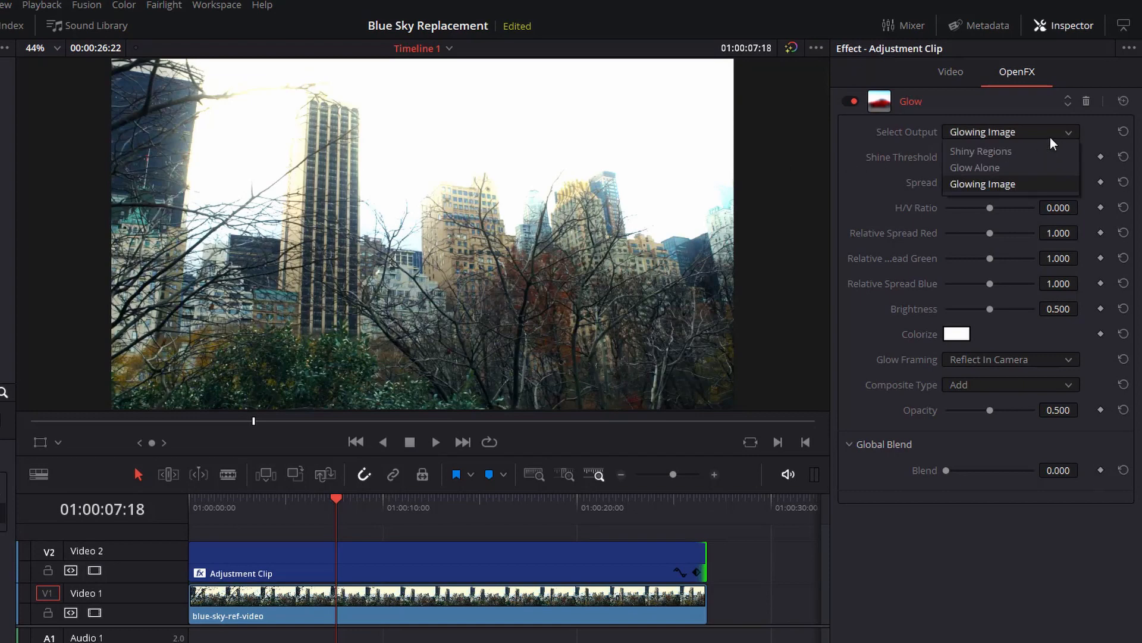
pyautogui.click(1033, 145)
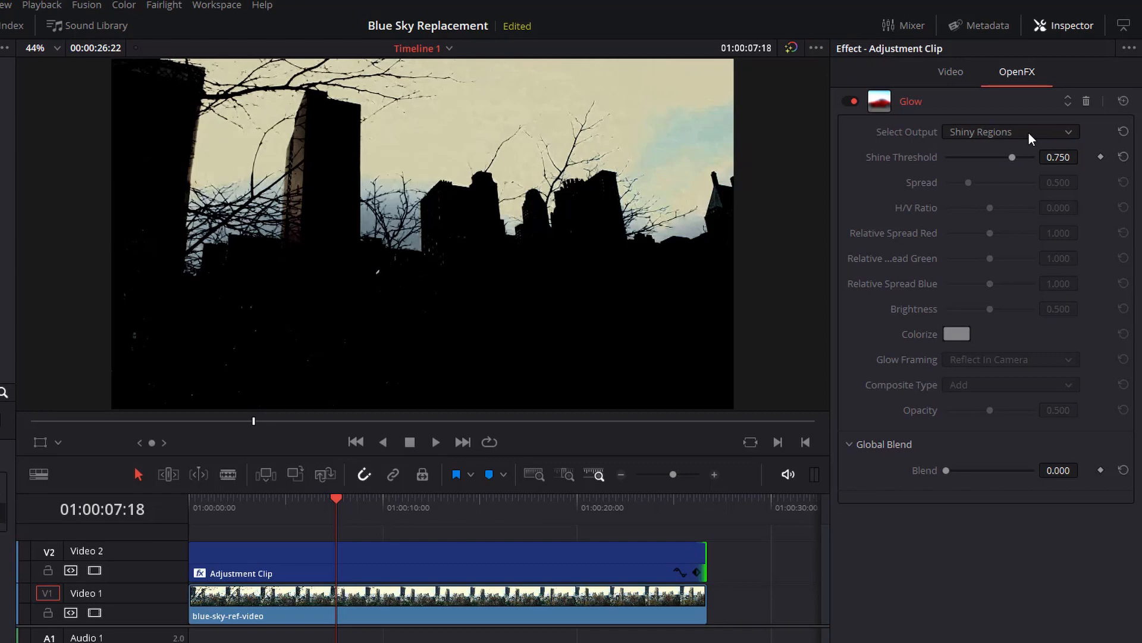
pyautogui.click(1074, 132)
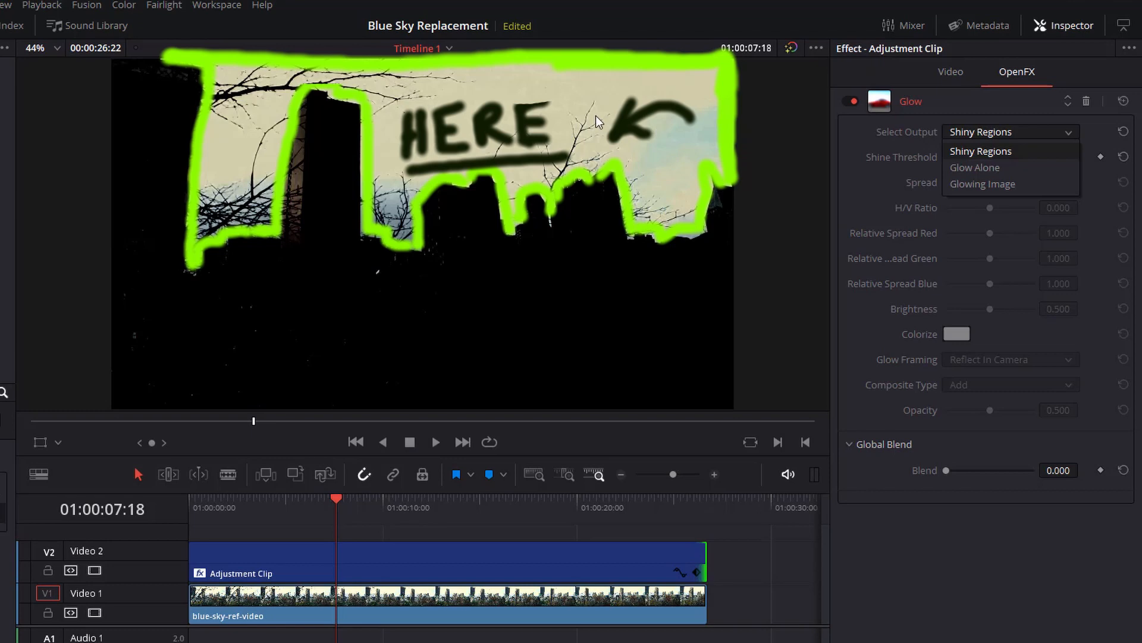
pyautogui.click(840, 191)
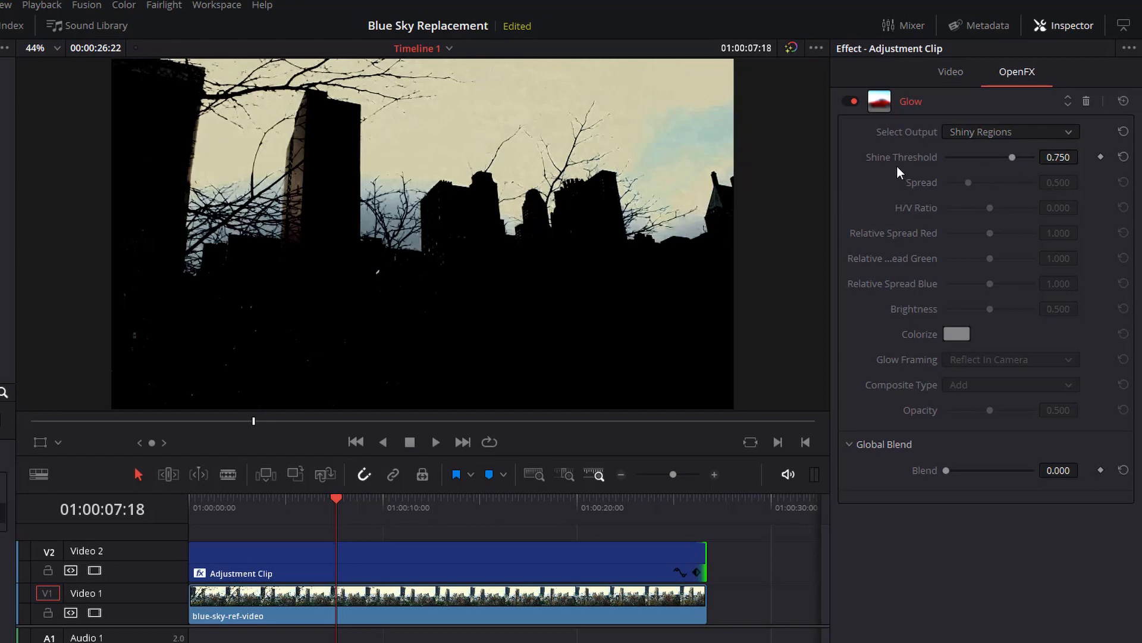
pyautogui.moveTo(1014, 157); pyautogui.dragTo(976, 163)
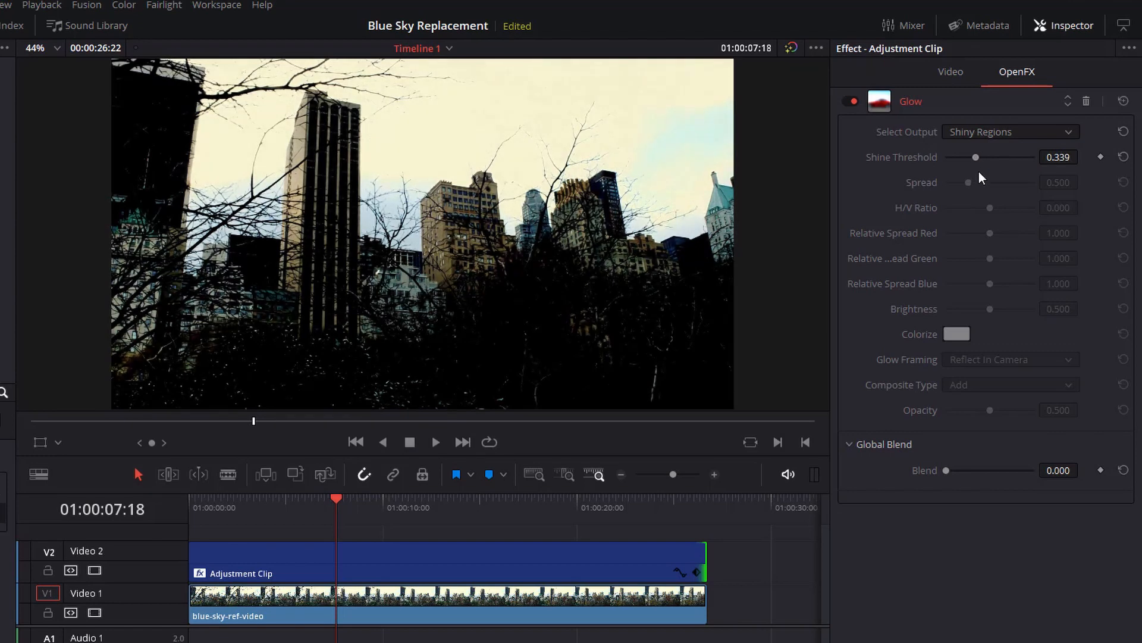
pyautogui.moveTo(979, 172); pyautogui.dragTo(1005, 166)
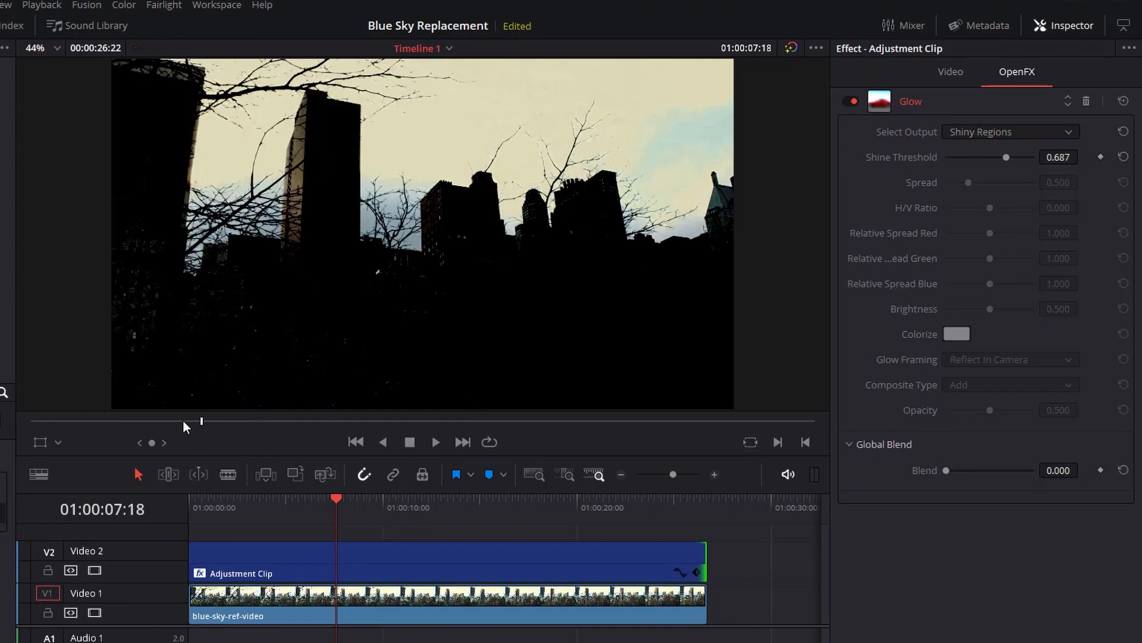
pyautogui.moveTo(149, 420); pyautogui.dragTo(451, 443)
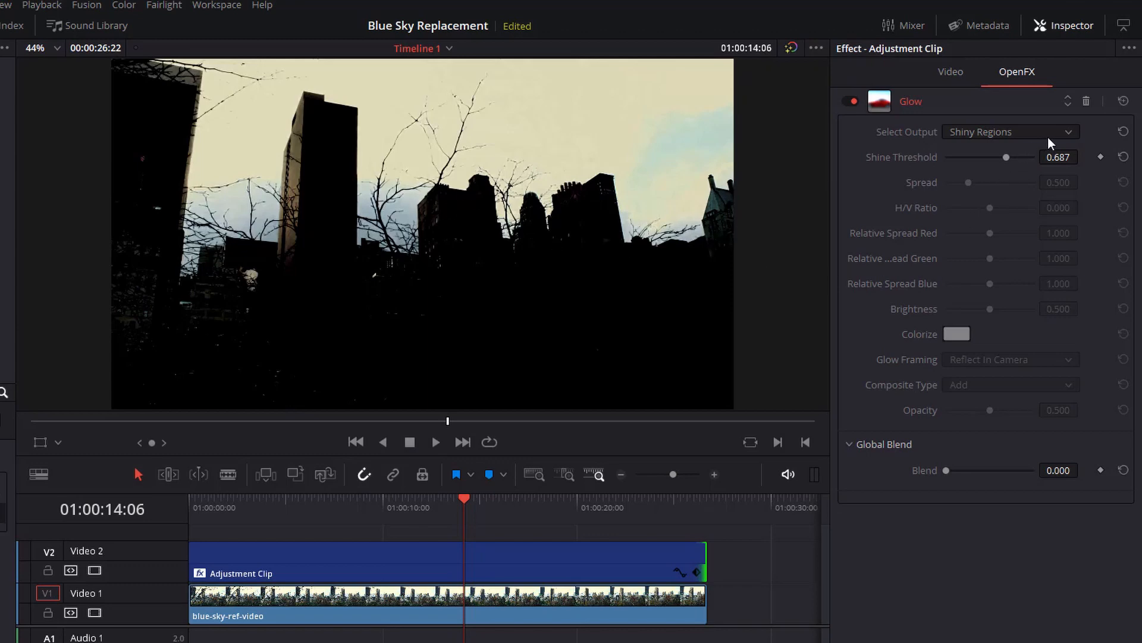
# - Output Glow Alone, and set the glow's Spread to 0.000 and H/V Ratio to 0.017
pyautogui.click(1064, 136)
pyautogui.click(1030, 167)
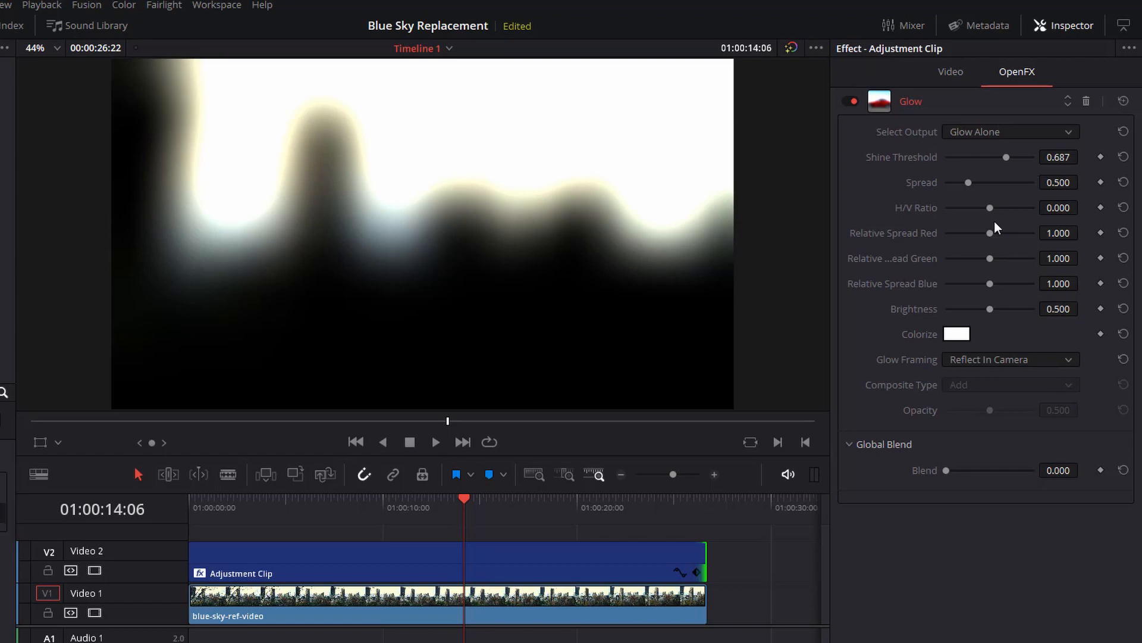
pyautogui.moveTo(969, 182); pyautogui.dragTo(937, 184)
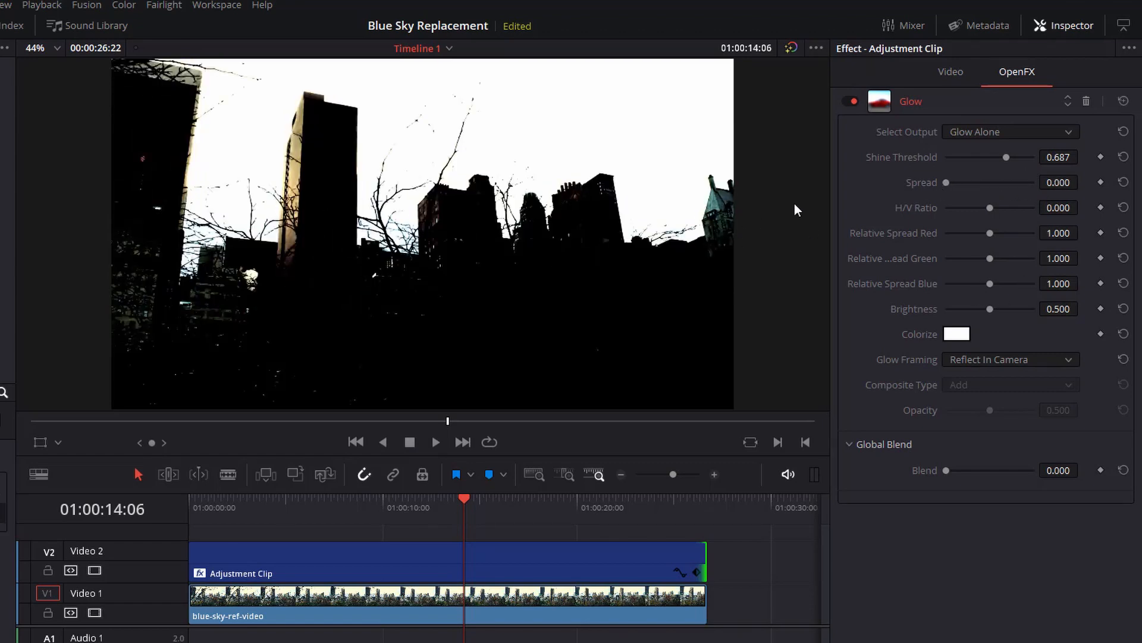
pyautogui.moveTo(948, 187)
pyautogui.mouseDown()
pyautogui.moveTo(969, 192)
pyautogui.moveTo(944, 187)
pyautogui.mouseUp()
pyautogui.moveTo(998, 210)
pyautogui.mouseDown()
pyautogui.moveTo(959, 213)
pyautogui.moveTo(990, 227)
pyautogui.mouseUp()
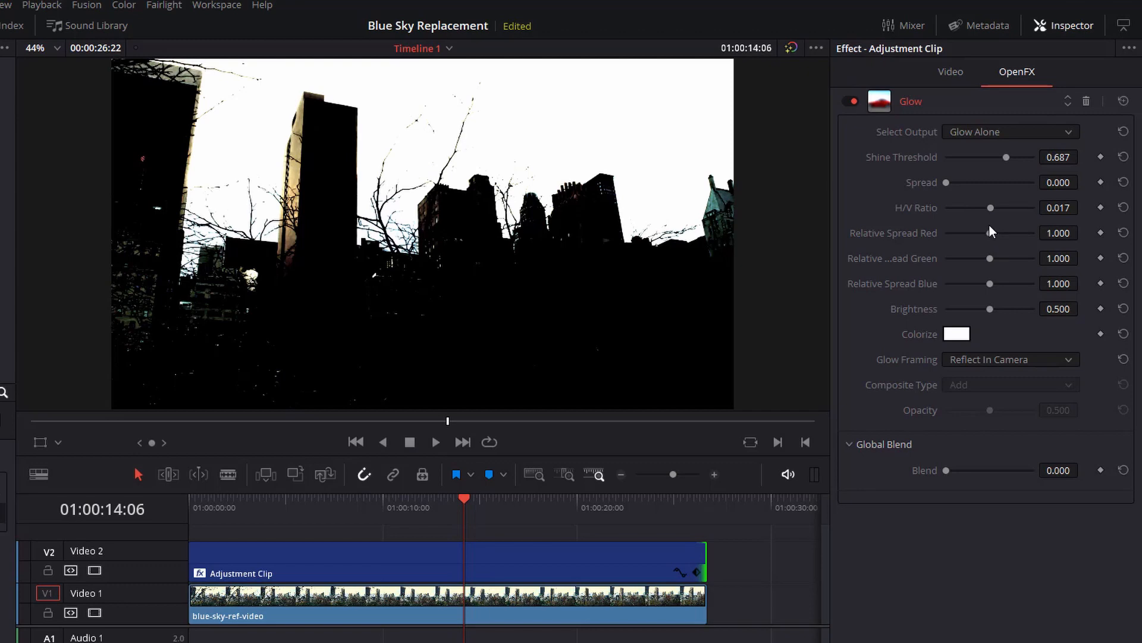
# - Colorize the glow with the blue #3d8bff and set its output back to Glowing Image
pyautogui.click(958, 335)
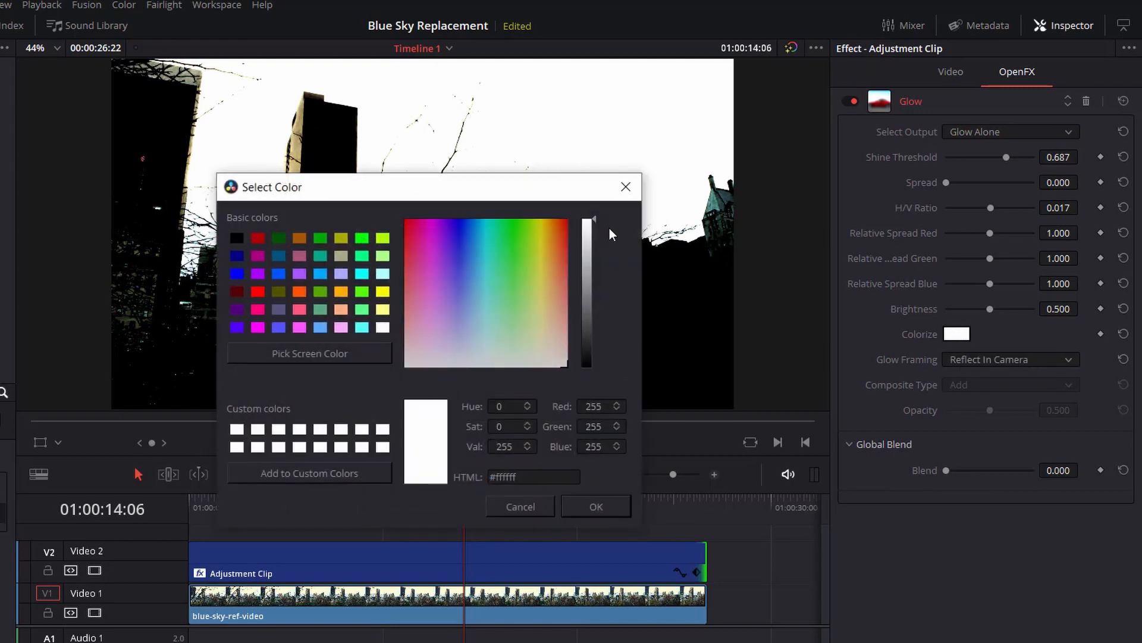
pyautogui.moveTo(466, 259)
pyautogui.mouseDown()
pyautogui.moveTo(452, 257)
pyautogui.moveTo(464, 257)
pyautogui.moveTo(460, 249)
pyautogui.moveTo(473, 263)
pyautogui.moveTo(469, 254)
pyautogui.mouseUp()
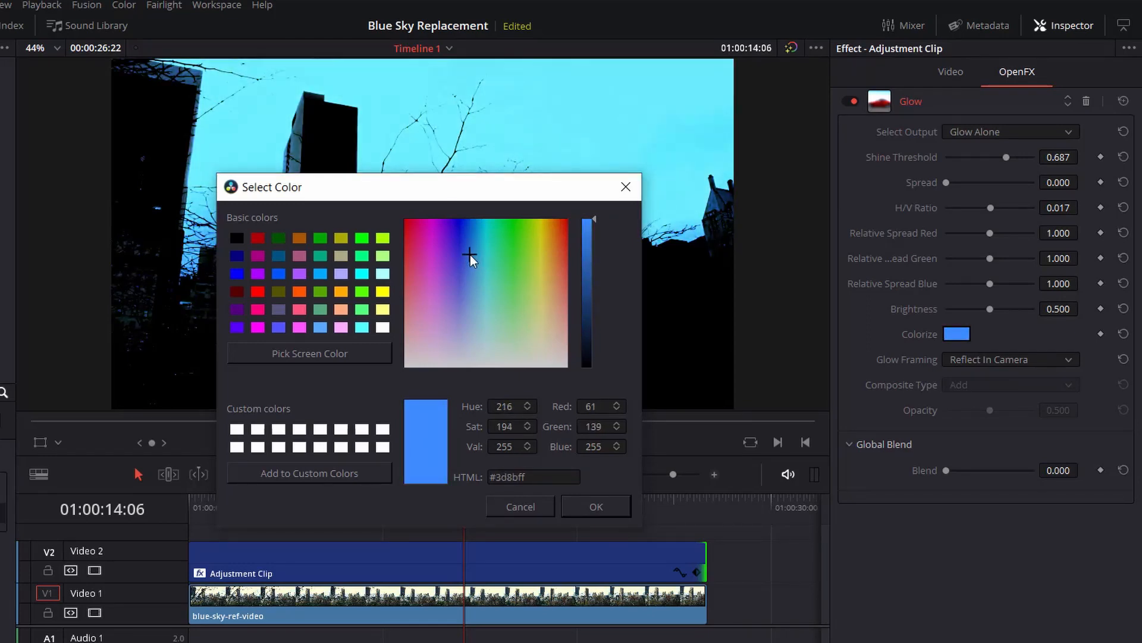
pyautogui.click(1066, 132)
pyautogui.click(1021, 184)
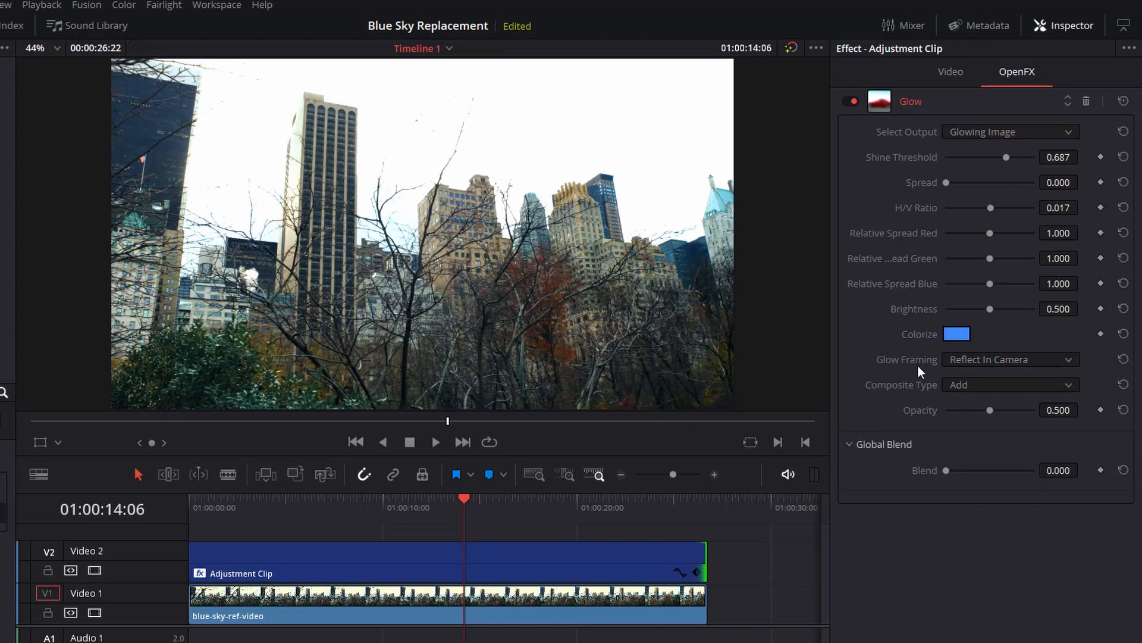
# - Try the Vignette glow framing with the Glow Alone output, and restore Reflect In Camera framing and the Glowing Image output
pyautogui.click(1001, 363)
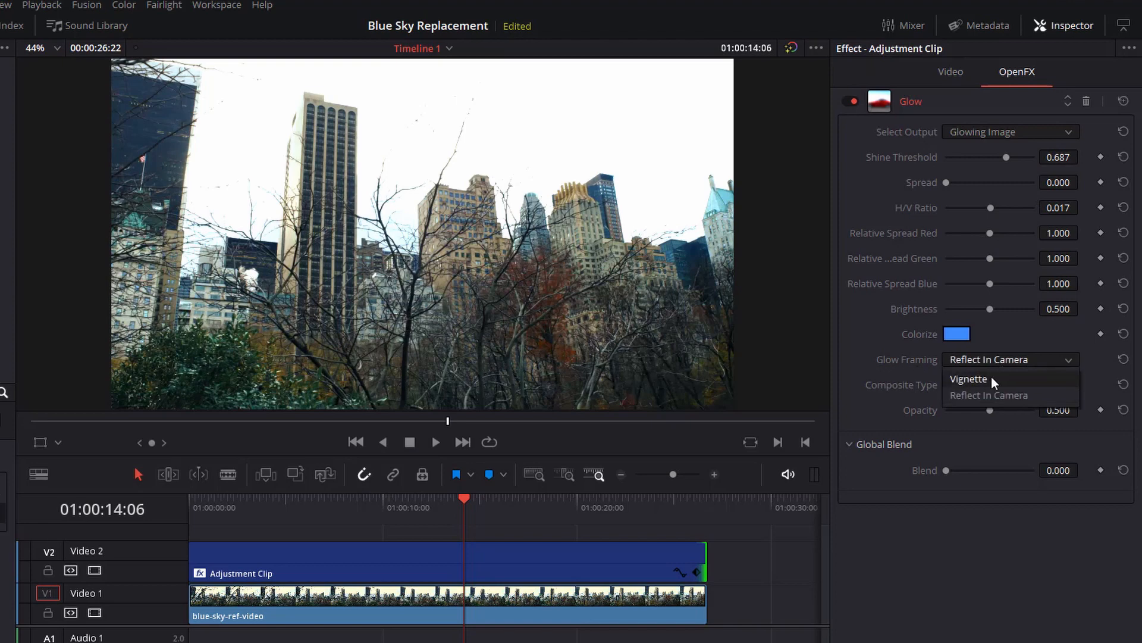
pyautogui.click(984, 377)
pyautogui.click(1056, 135)
pyautogui.click(1021, 169)
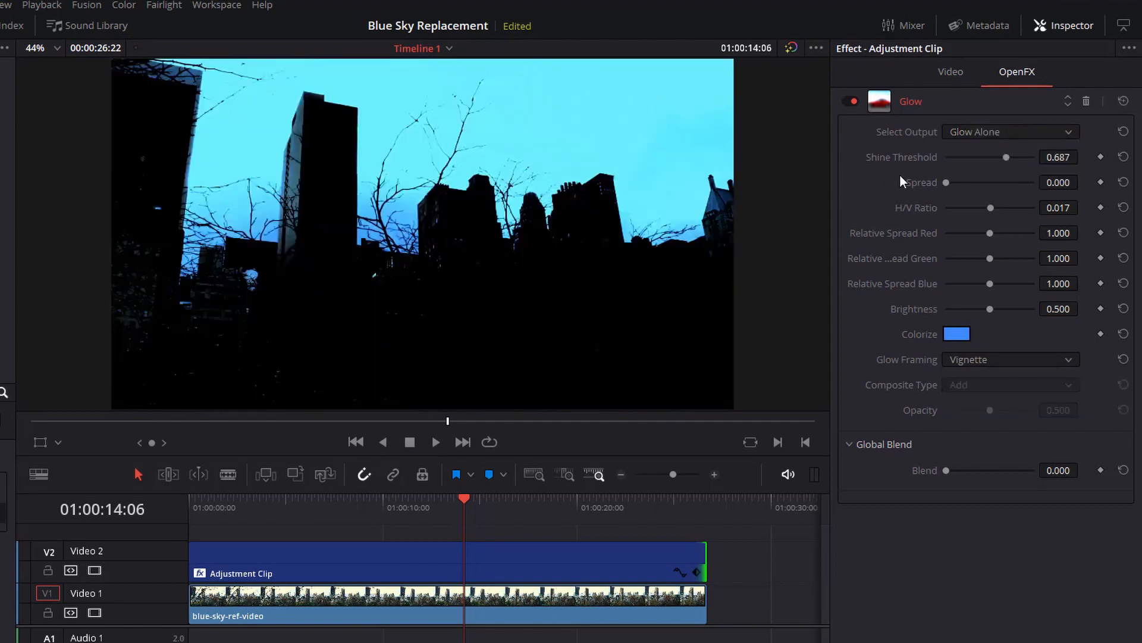
pyautogui.click(1005, 361)
pyautogui.click(994, 396)
pyautogui.click(998, 134)
pyautogui.click(999, 180)
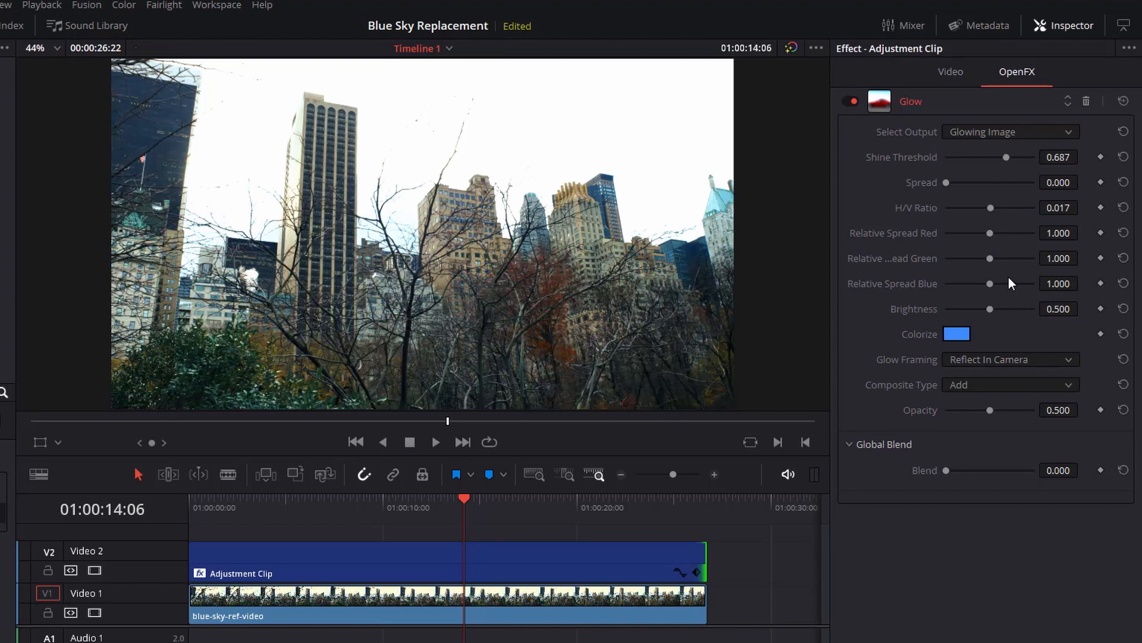
# - Set the glow's Composite Type to Normal, Opacity to 0.483 and Brightness to 0.593, leaving the Global Blend at 0.000
pyautogui.click(976, 384)
pyautogui.click(980, 397)
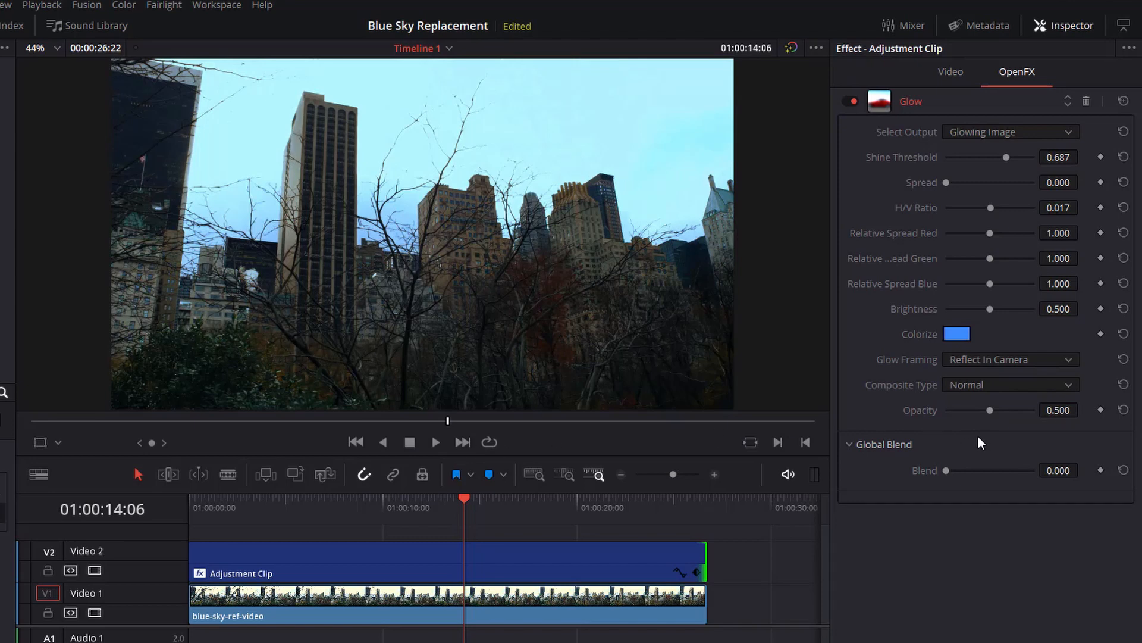
pyautogui.moveTo(992, 410)
pyautogui.mouseDown()
pyautogui.moveTo(1013, 410)
pyautogui.moveTo(976, 415)
pyautogui.moveTo(989, 409)
pyautogui.mouseUp()
pyautogui.moveTo(990, 308)
pyautogui.mouseDown()
pyautogui.moveTo(1010, 310)
pyautogui.moveTo(1001, 315)
pyautogui.mouseUp()
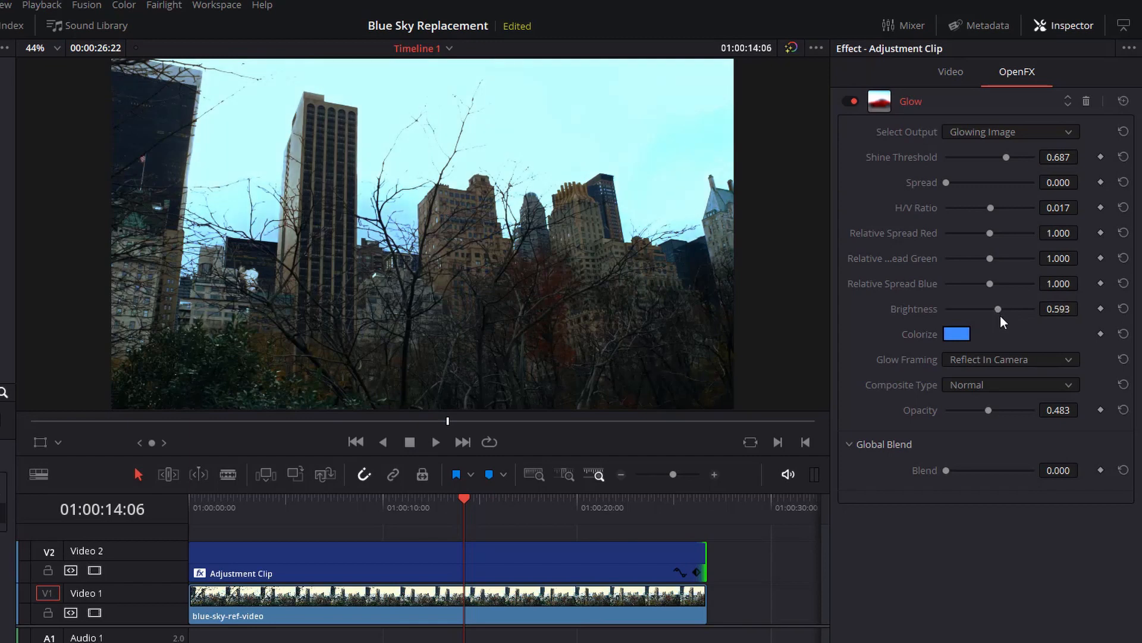
pyautogui.moveTo(945, 475); pyautogui.dragTo(966, 475)
pyautogui.doubleClick(965, 474)
# - Compare the footage with the Video 2 adjustment track disabled and enabled at several points of the timeline
pyautogui.moveTo(338, 505); pyautogui.dragTo(396, 510)
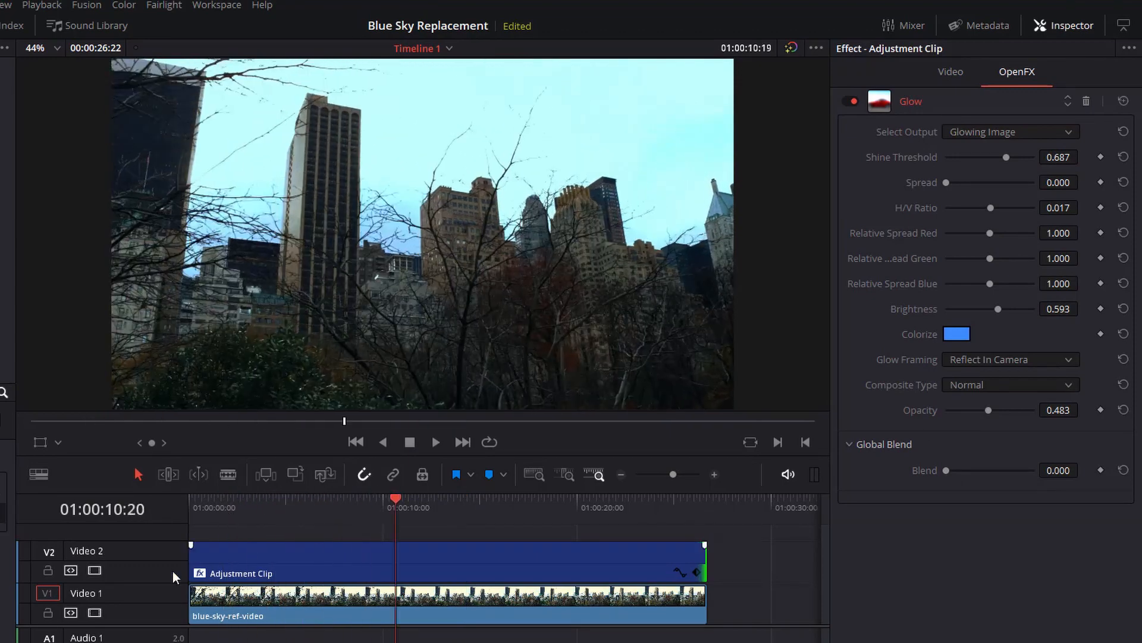
pyautogui.click(96, 571)
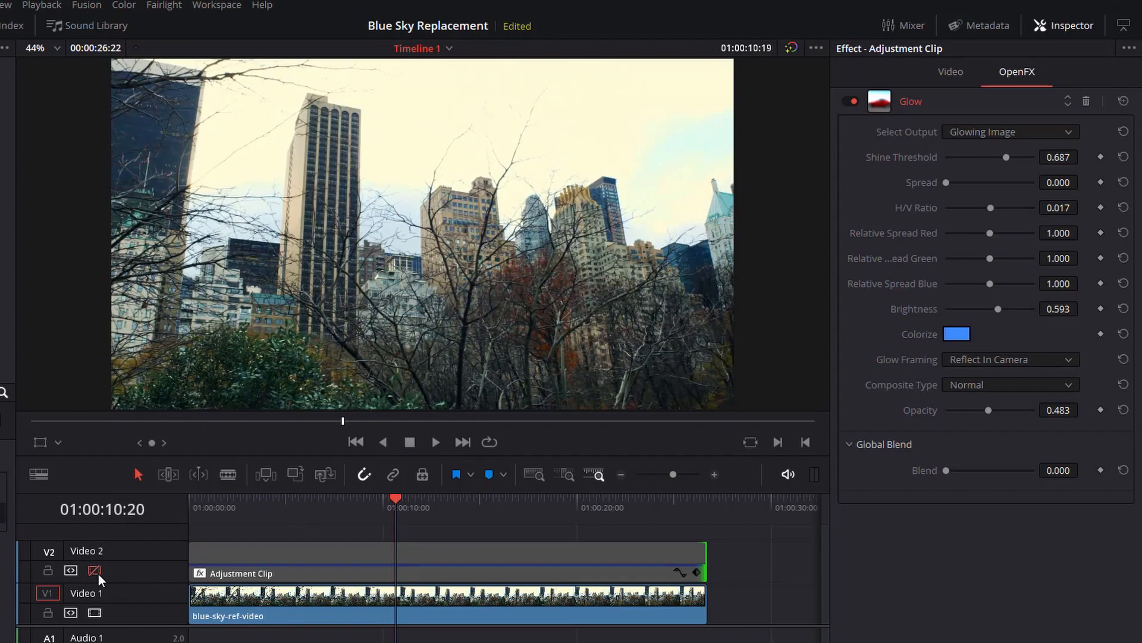
pyautogui.moveTo(347, 512); pyautogui.dragTo(526, 524)
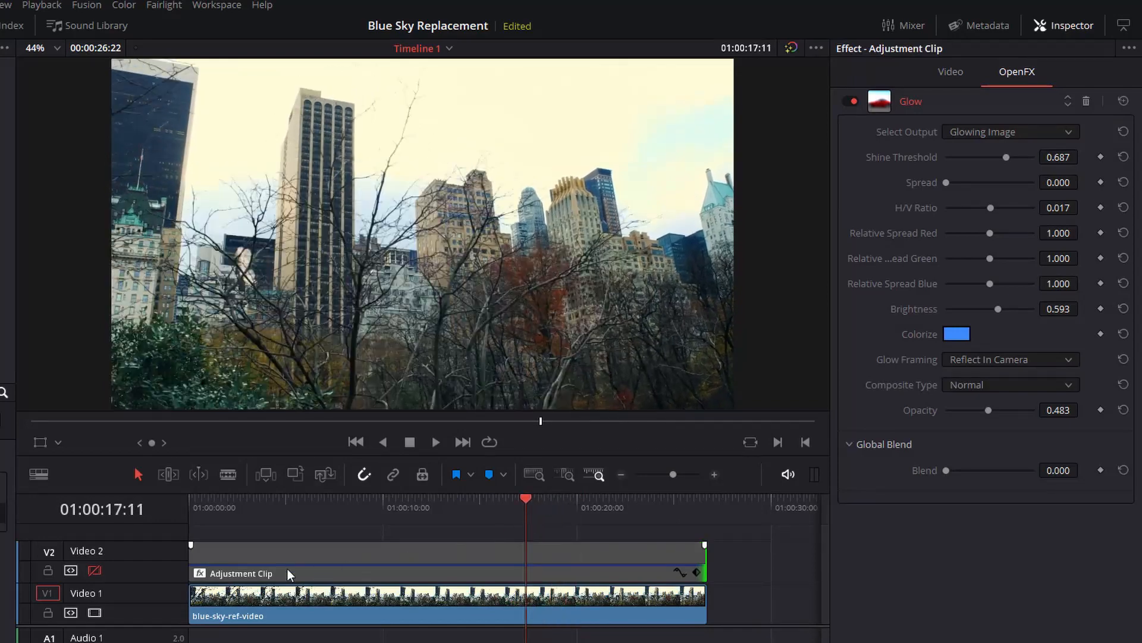
pyautogui.click(95, 570)
pyautogui.moveTo(483, 517); pyautogui.dragTo(435, 517)
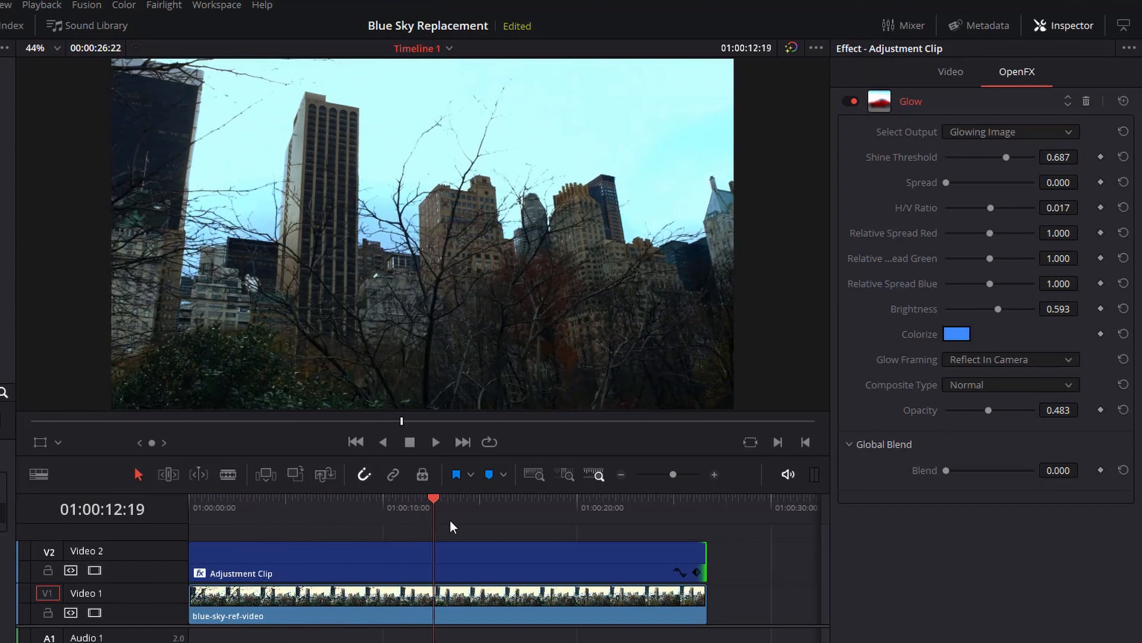
# - Set the glow's Colorize colour to the deeper blue #2a7fff and check the sky at 01:00:18:00
pyautogui.click(958, 334)
pyautogui.moveTo(467, 257); pyautogui.dragTo(470, 244)
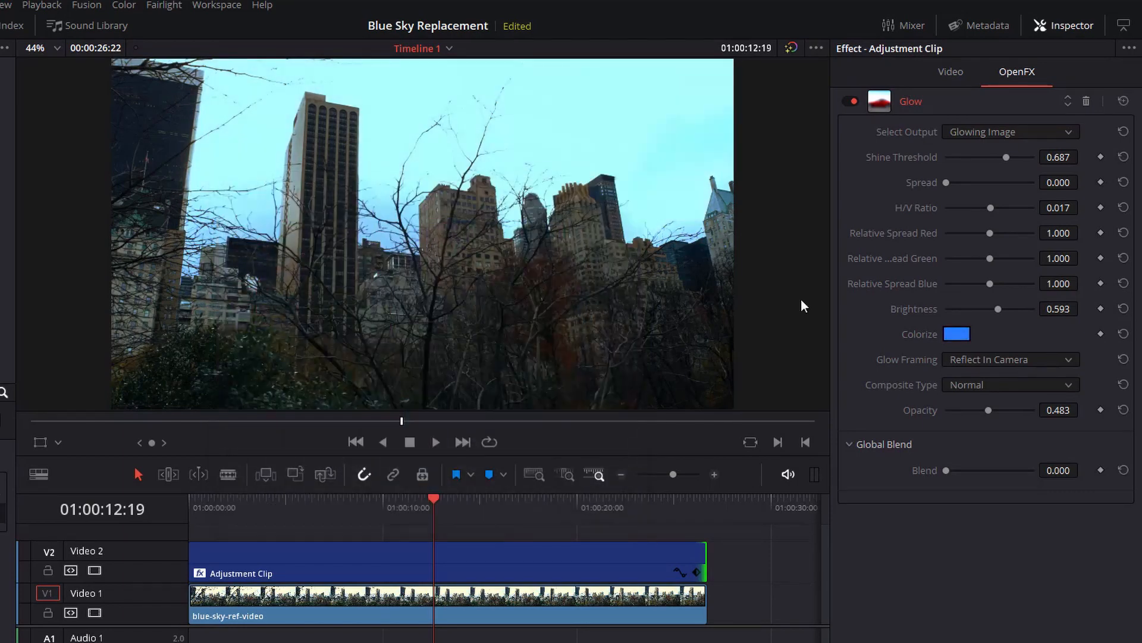
pyautogui.moveTo(402, 421); pyautogui.dragTo(559, 443)
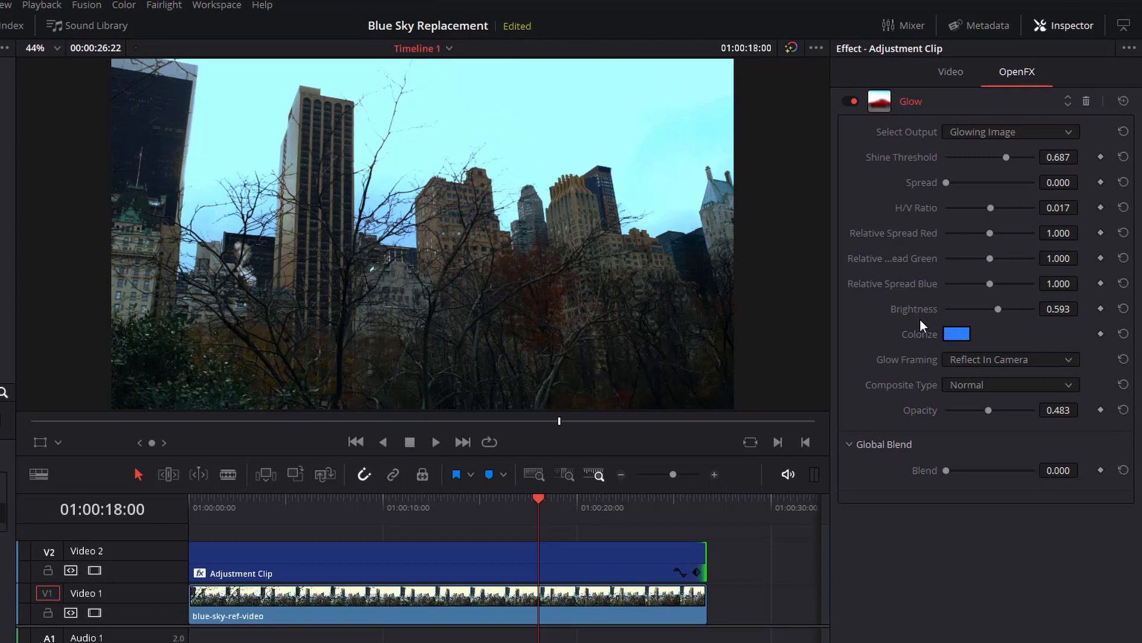
# - Set the glow's Colorize colour to the dark amber #b07500
pyautogui.click(958, 335)
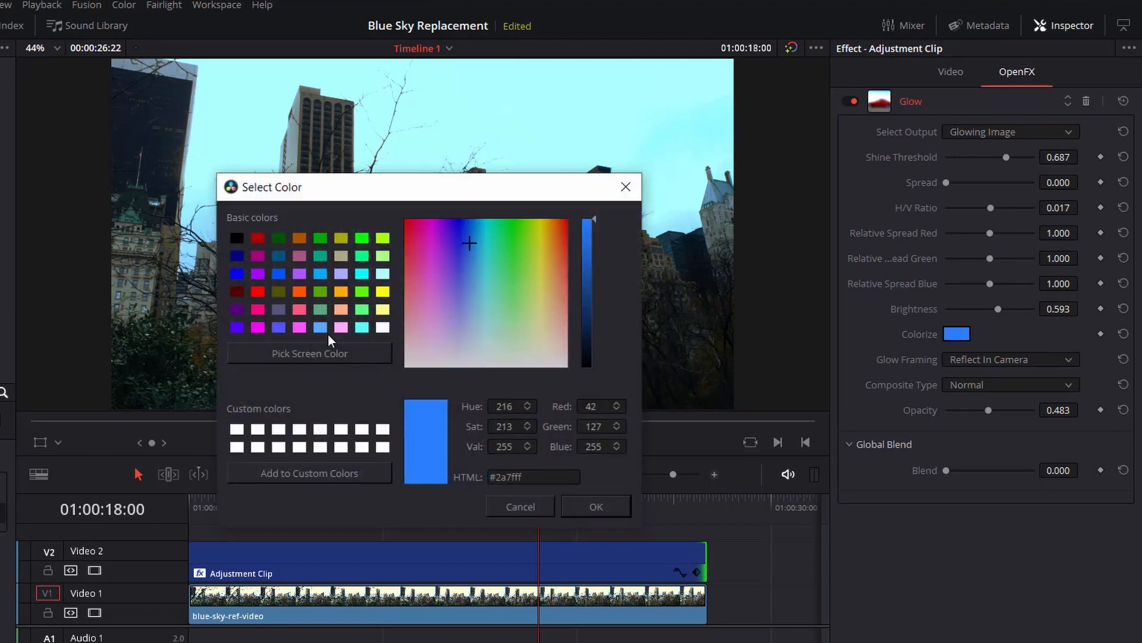
pyautogui.click(383, 292)
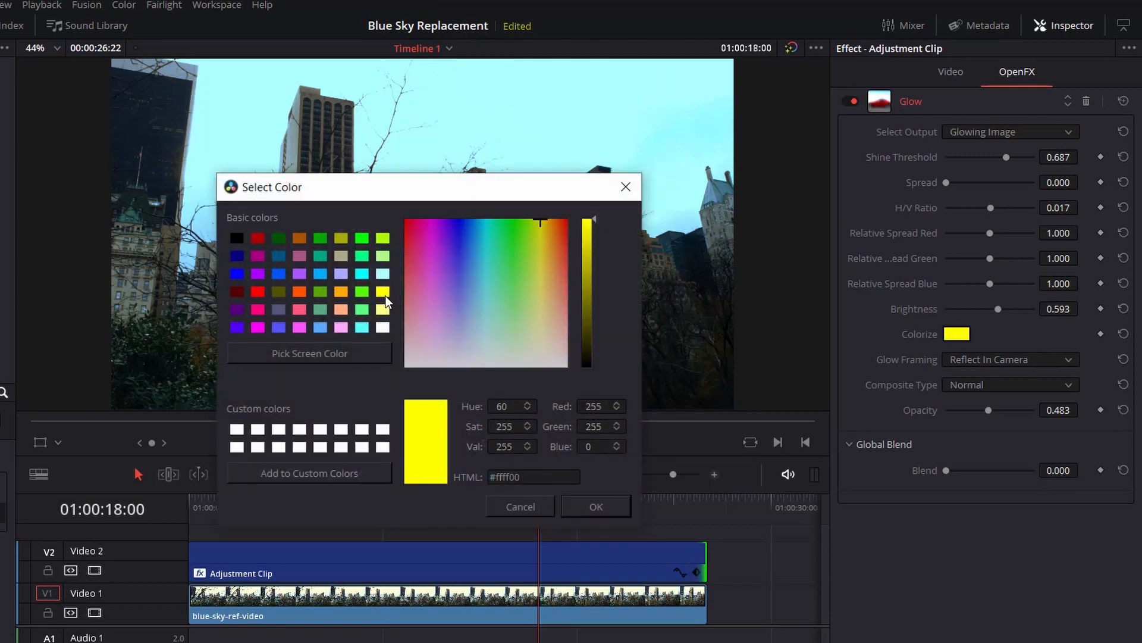
pyautogui.click(348, 294)
pyautogui.click(592, 284)
pyautogui.moveTo(592, 285); pyautogui.dragTo(594, 271)
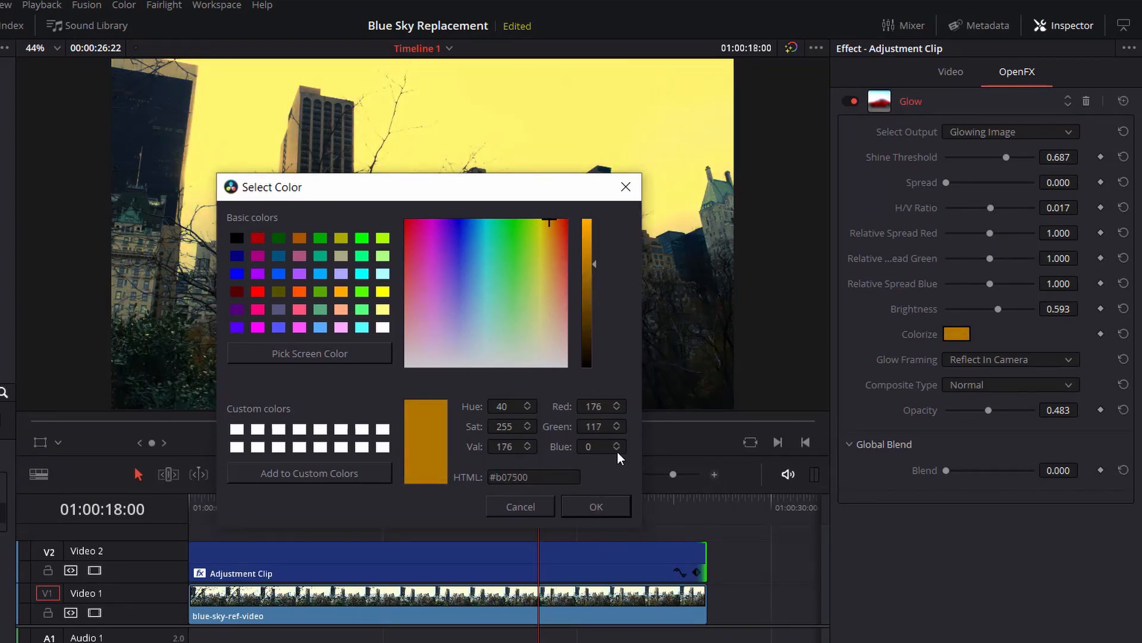
pyautogui.click(594, 508)
# - Set the glow's Opacity to 0.720 and check the sky at 01:00:08:11 and 01:00:13:11
pyautogui.moveTo(986, 408); pyautogui.dragTo(1008, 414)
pyautogui.click(277, 422)
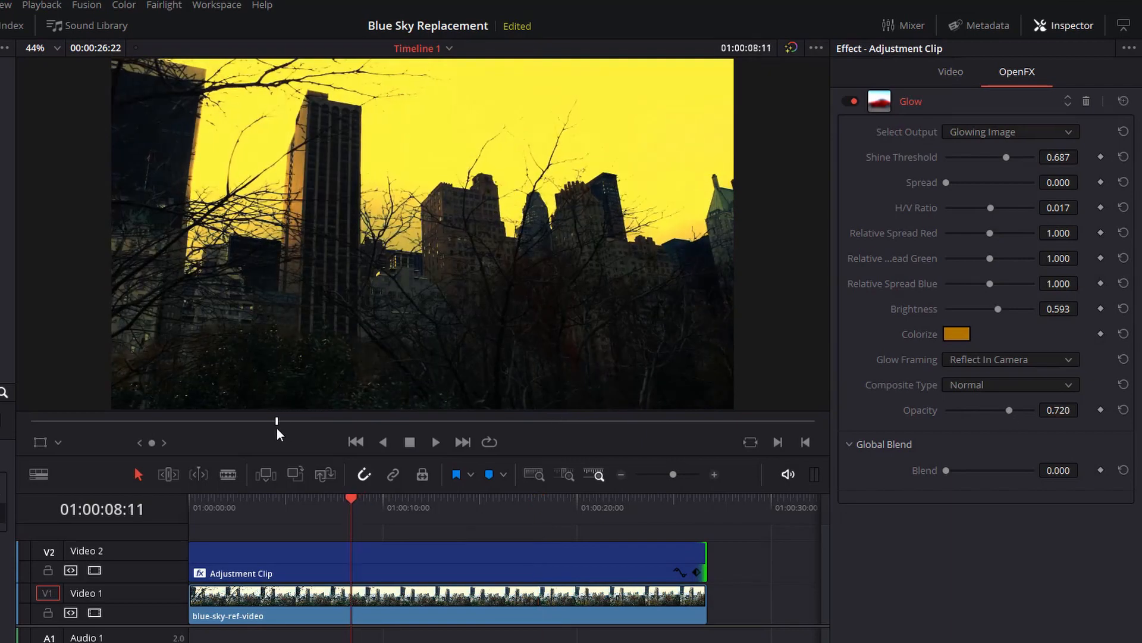
pyautogui.moveTo(277, 428); pyautogui.dragTo(423, 427)
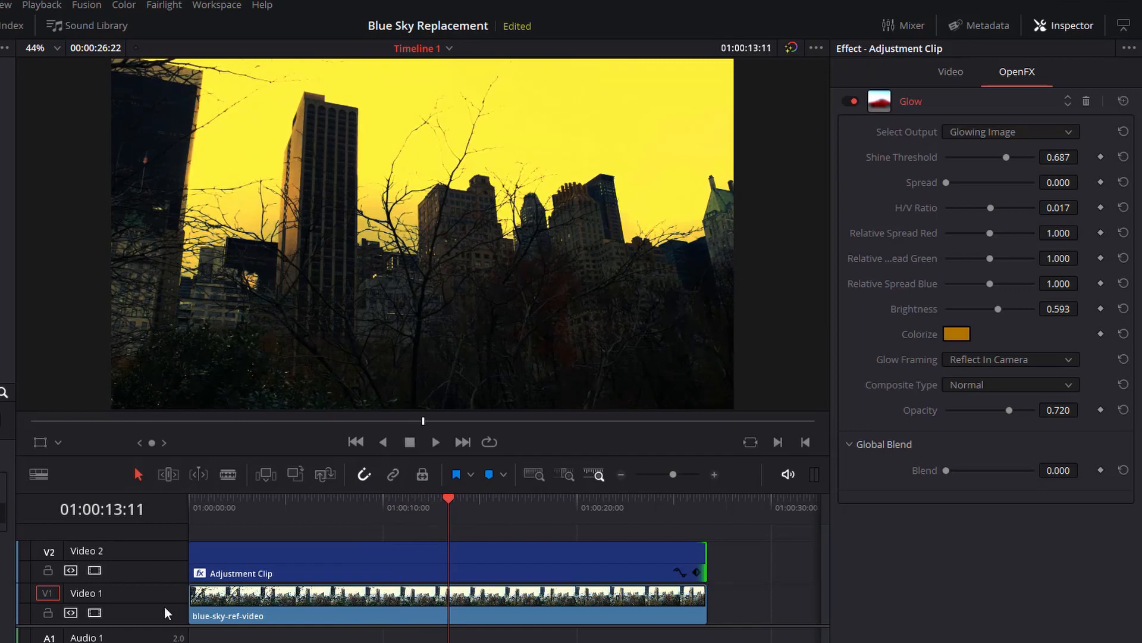
# - Compare the footage with the Video 2 track disabled and enabled, and set the glow's Global Blend to 0.084 while viewing 01:00:15:01
pyautogui.click(95, 571)
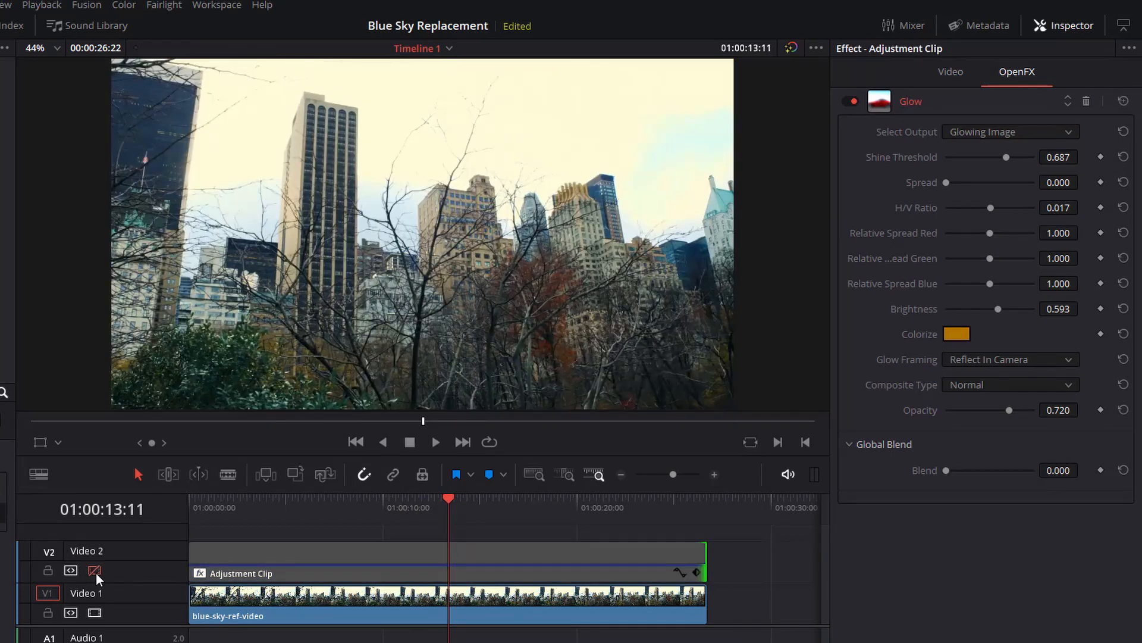
pyautogui.click(94, 571)
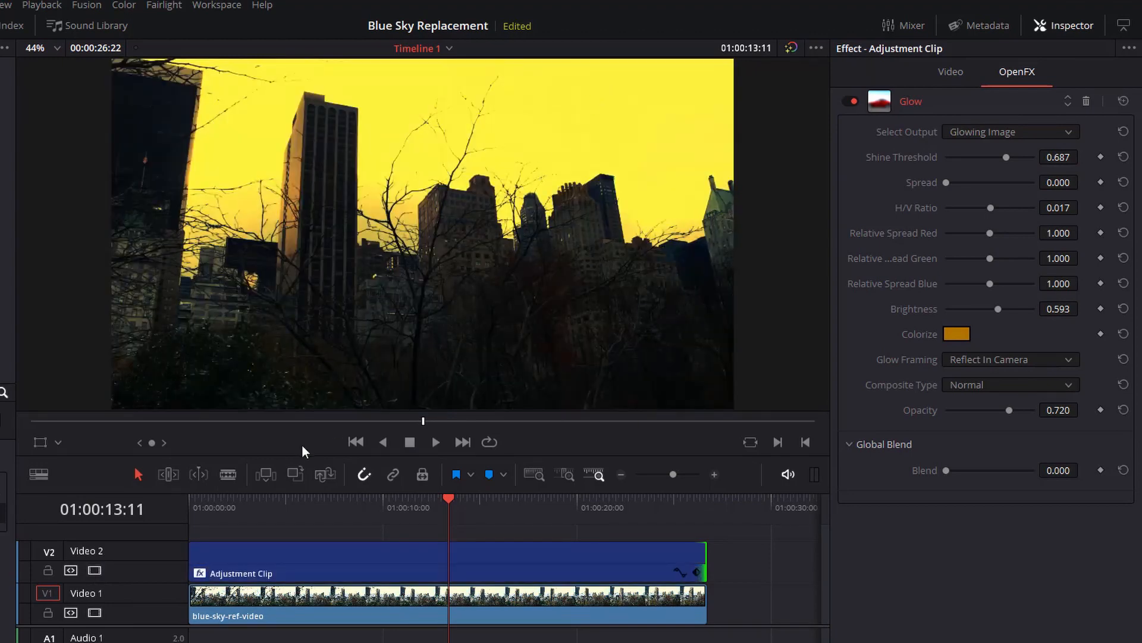
pyautogui.moveTo(316, 426); pyautogui.dragTo(472, 421)
pyautogui.moveTo(944, 476)
pyautogui.mouseDown()
pyautogui.moveTo(967, 474)
pyautogui.moveTo(953, 474)
pyautogui.mouseUp()
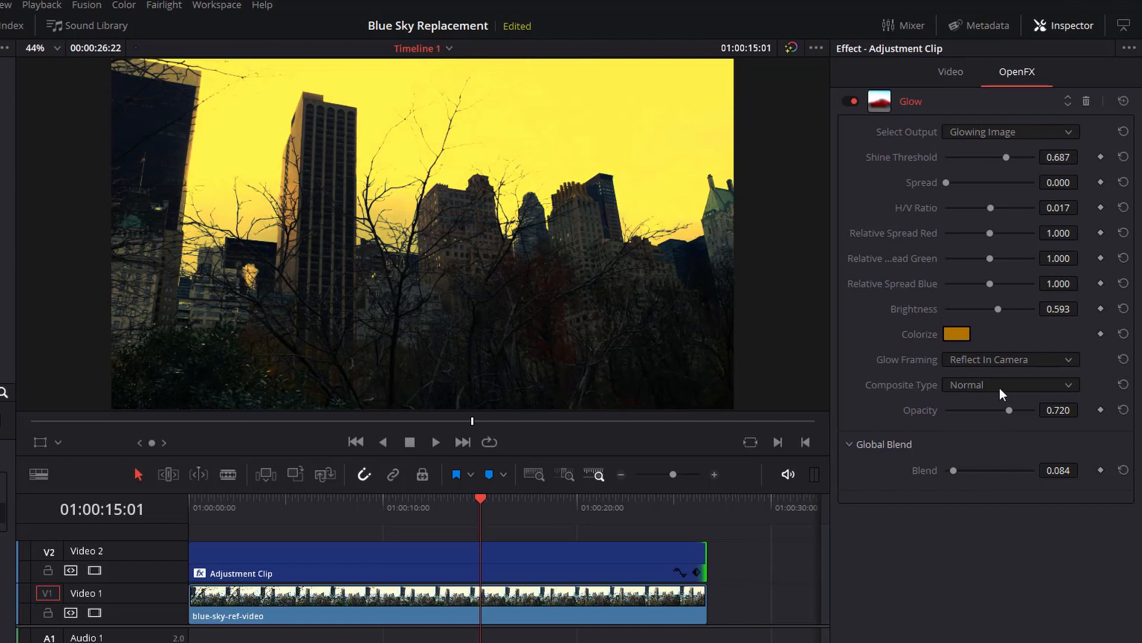